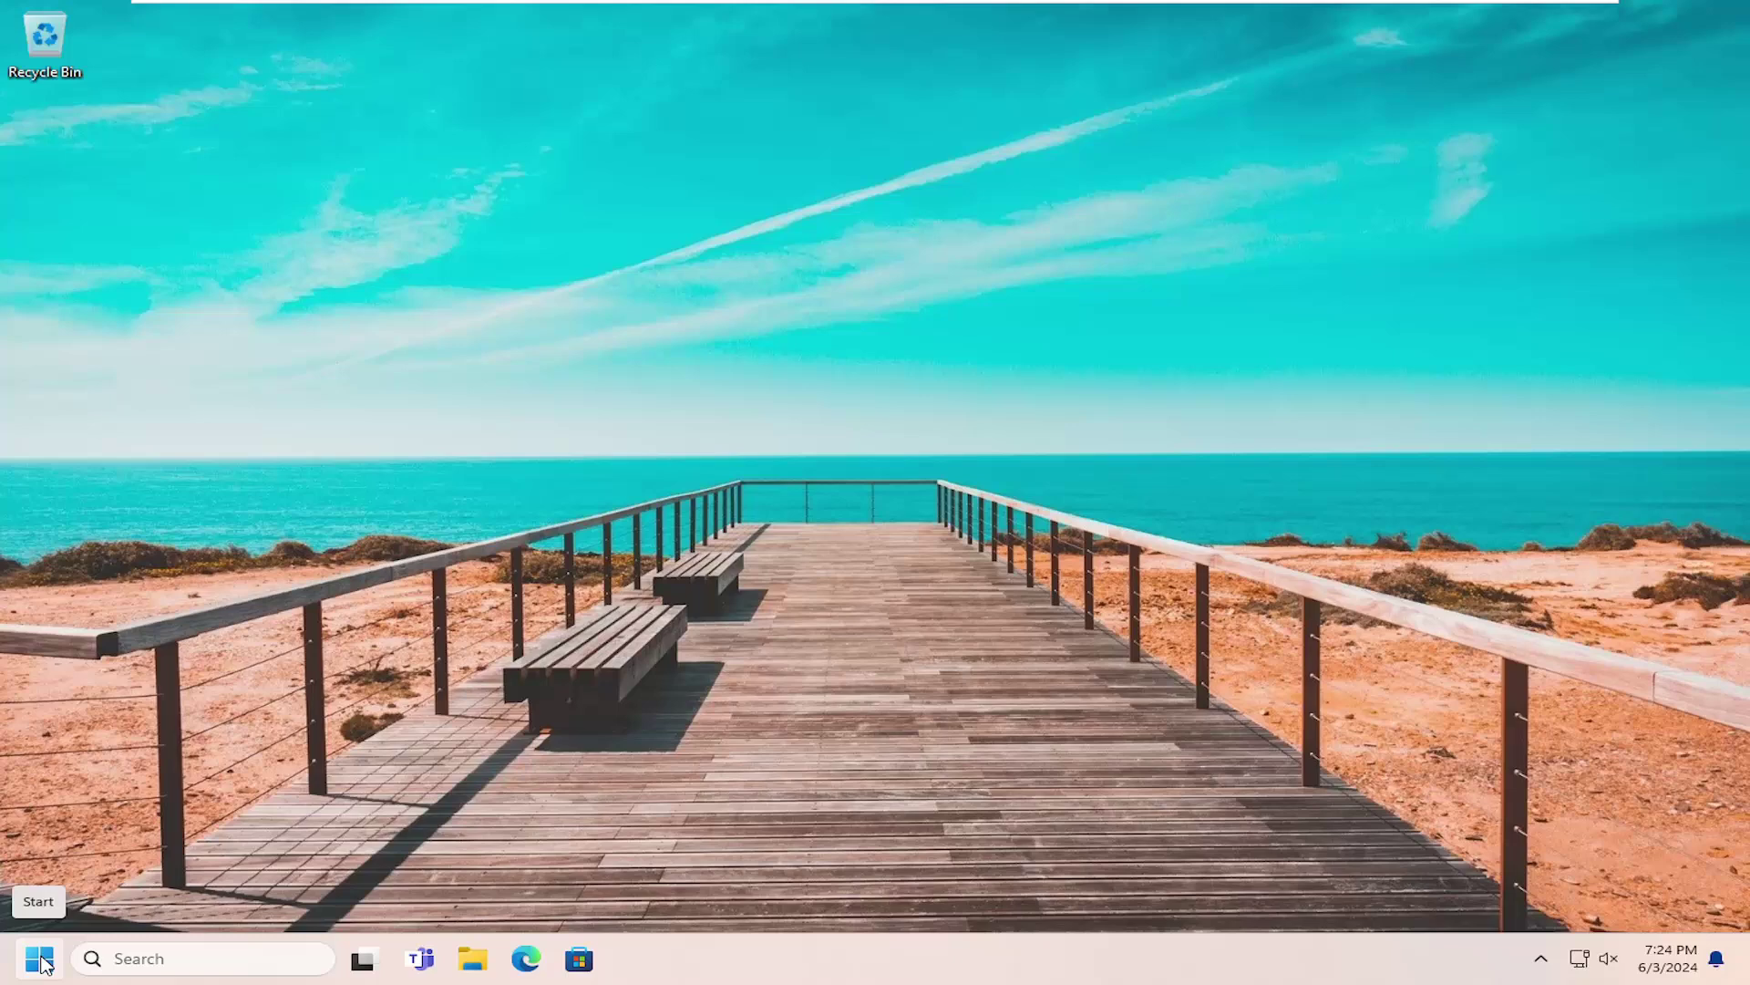
# Launch Command Prompt as administrator from Start search and centre its window.
pyautogui.click(42, 960)
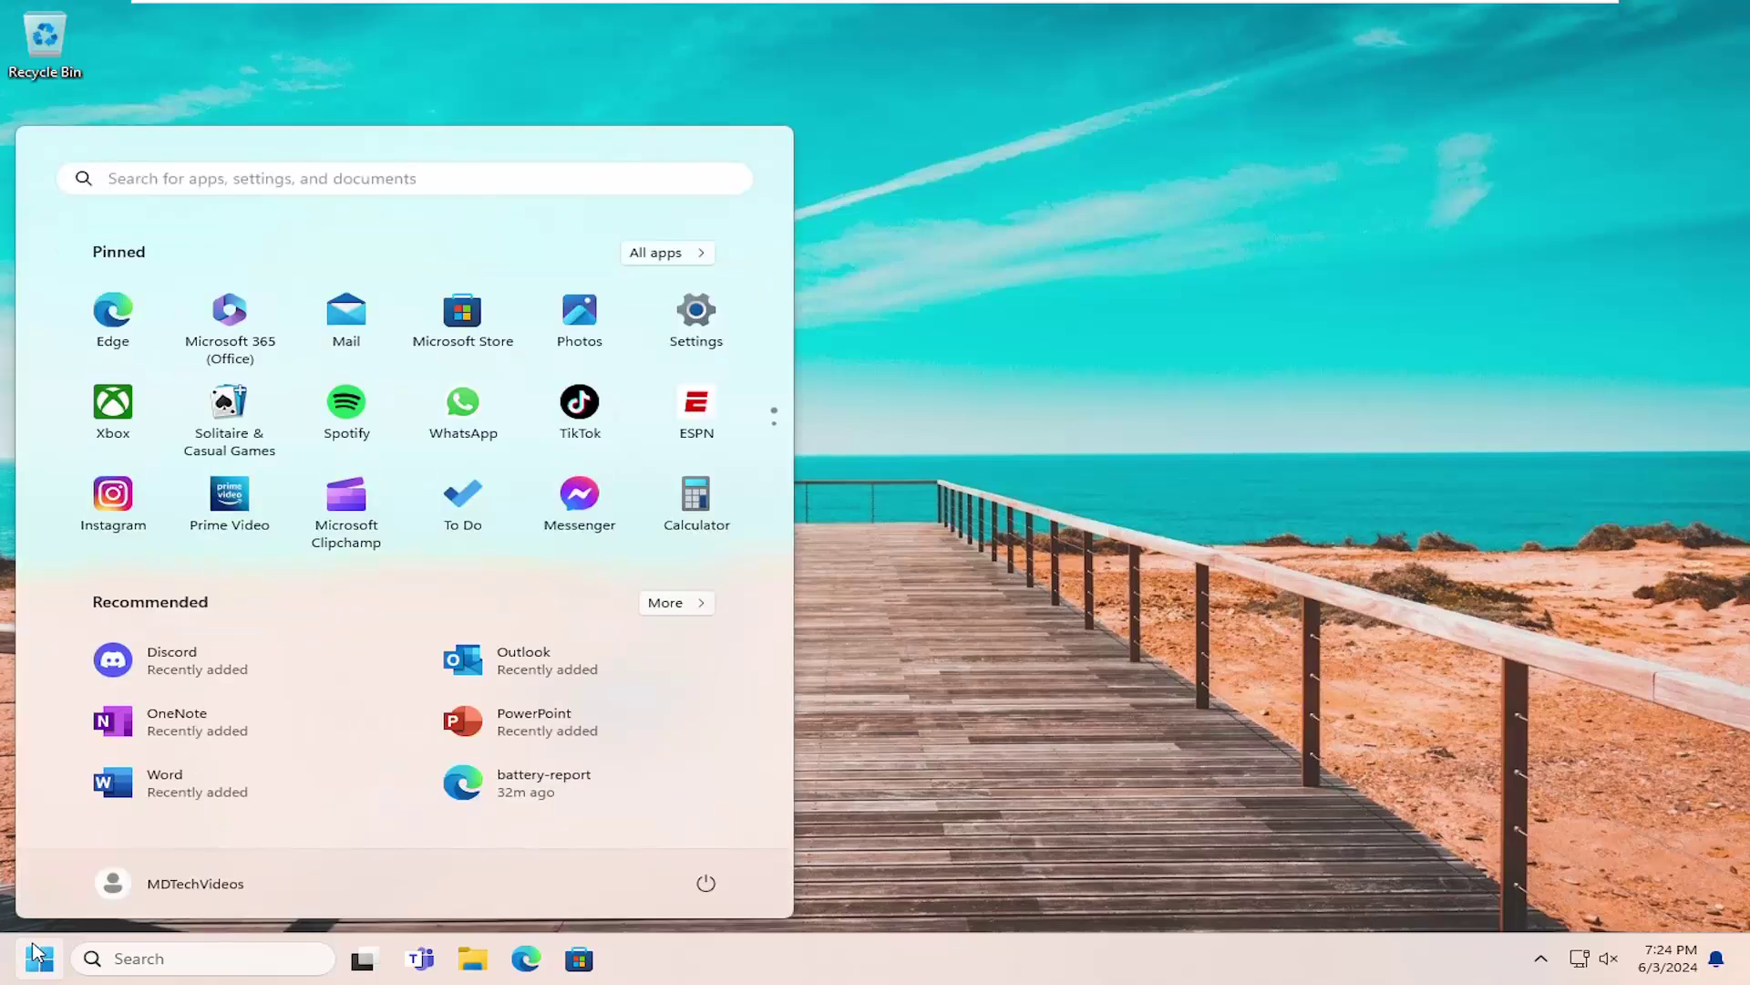
pyautogui.write('cmd')
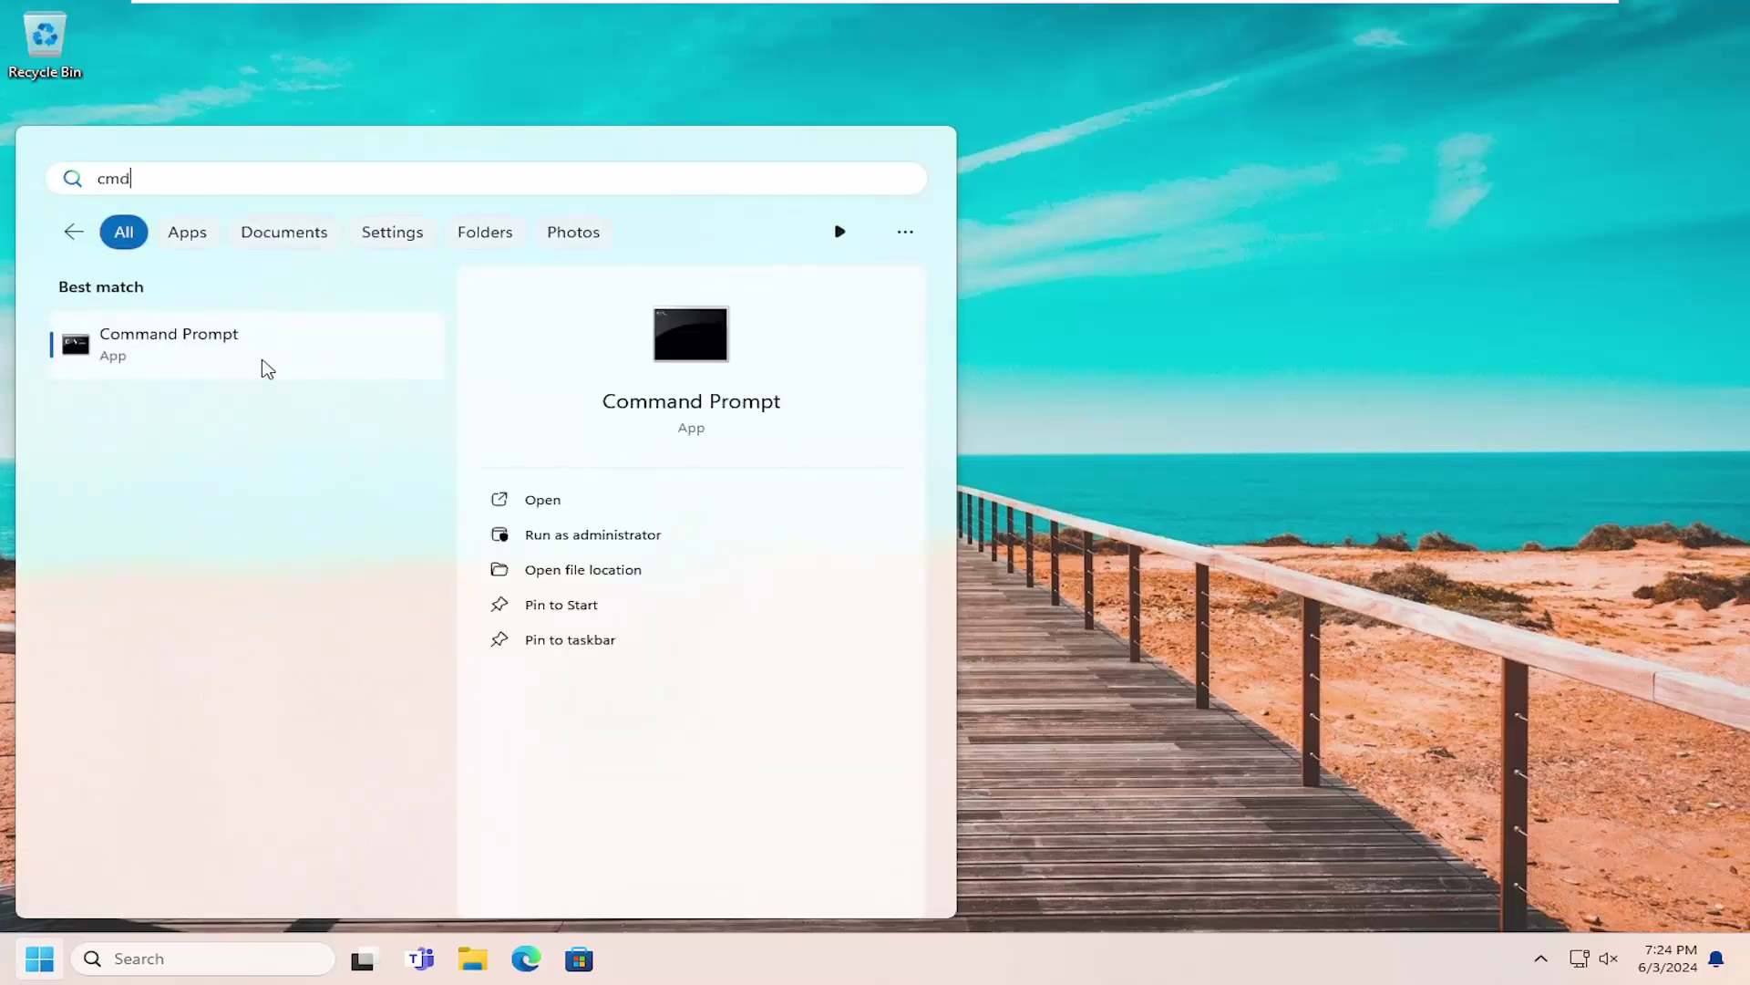
pyautogui.rightClick(154, 349)
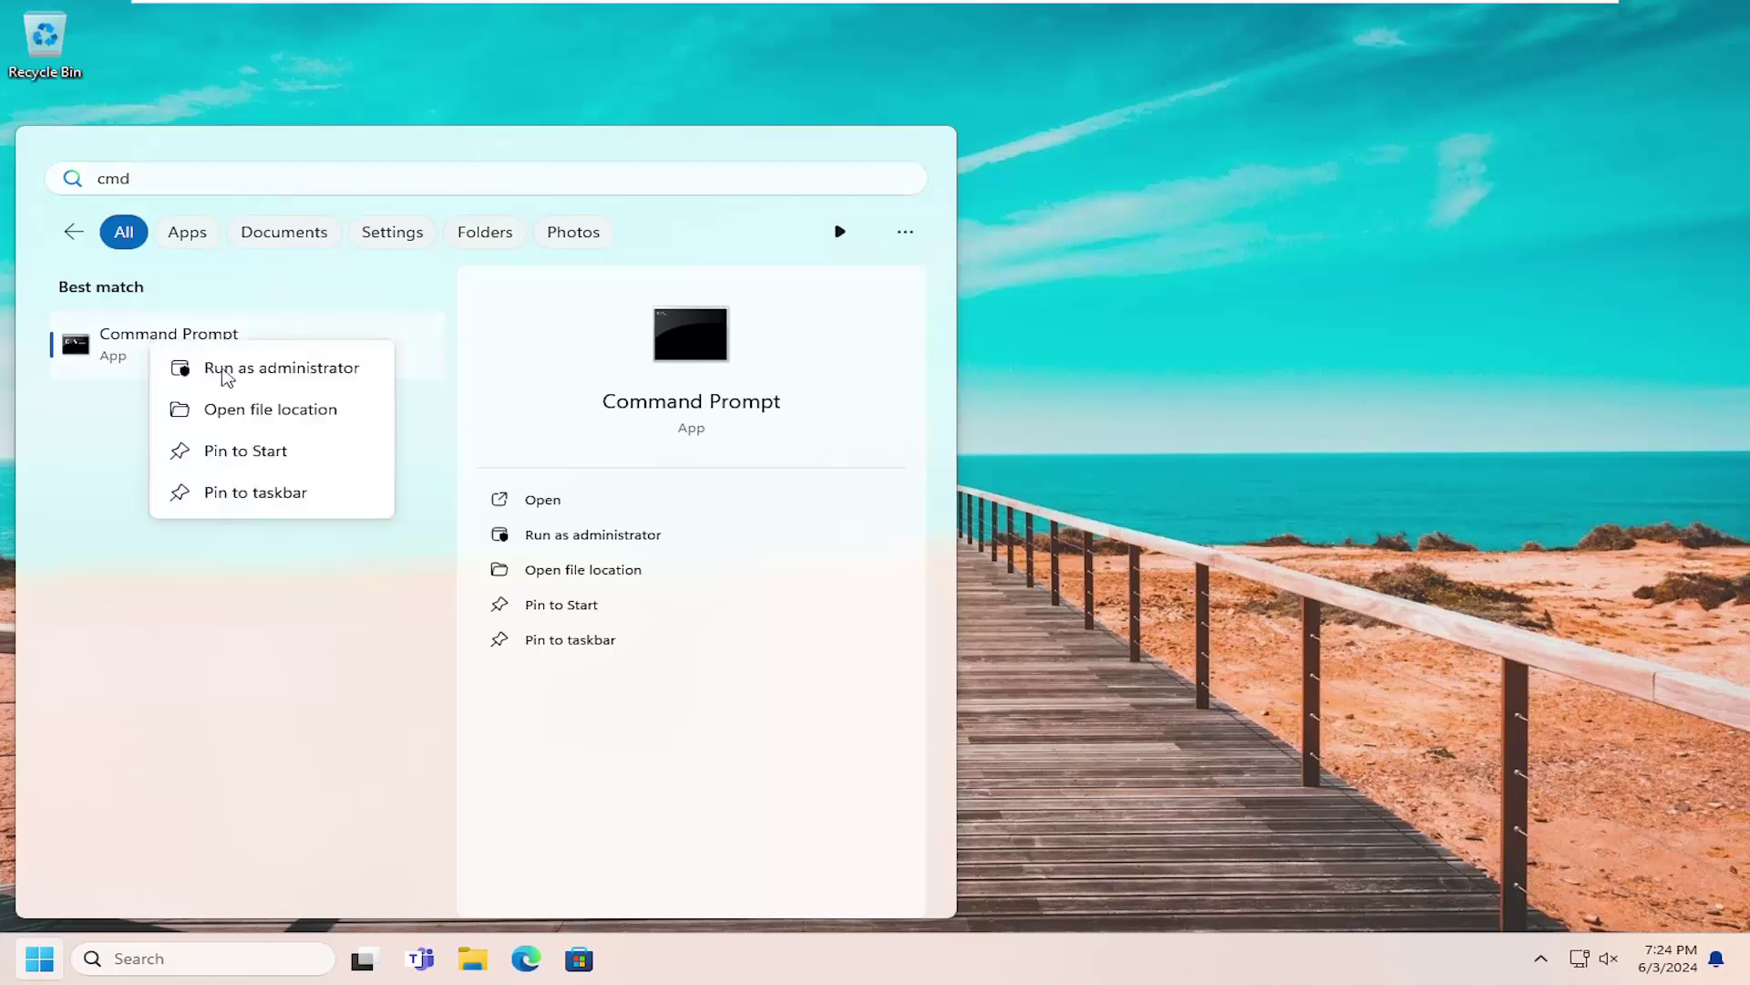
pyautogui.click(267, 373)
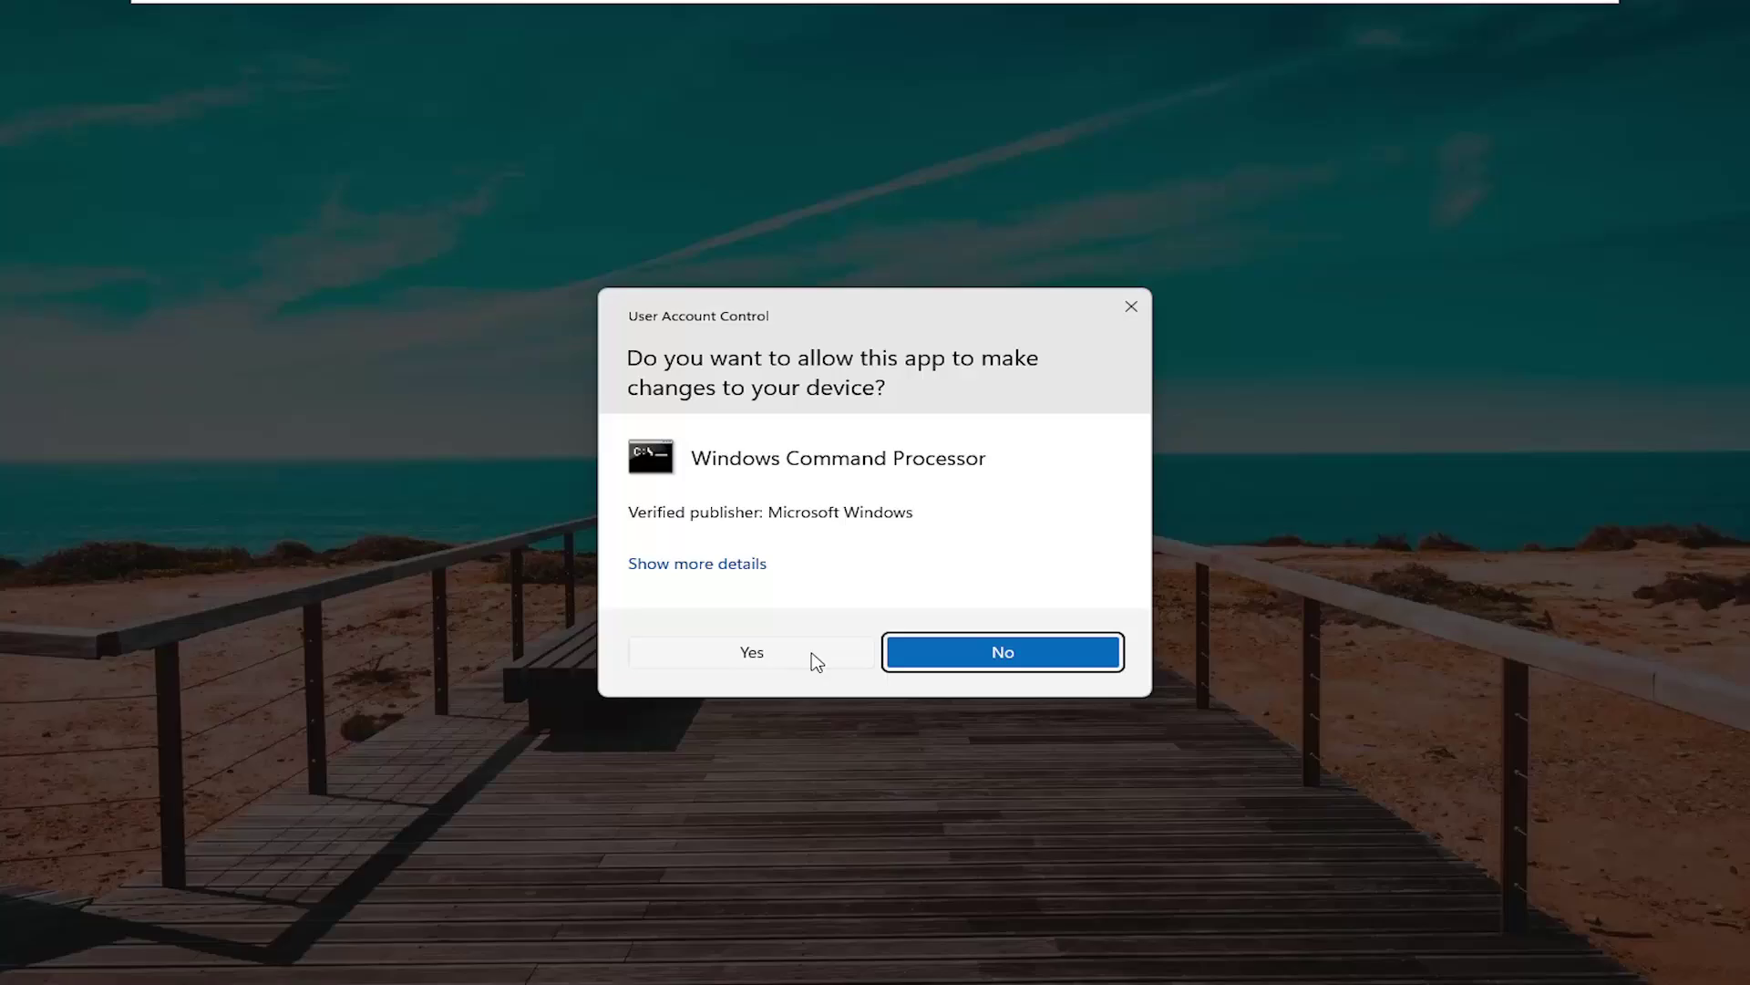
pyautogui.click(779, 656)
pyautogui.moveTo(763, 148); pyautogui.dragTo(941, 175)
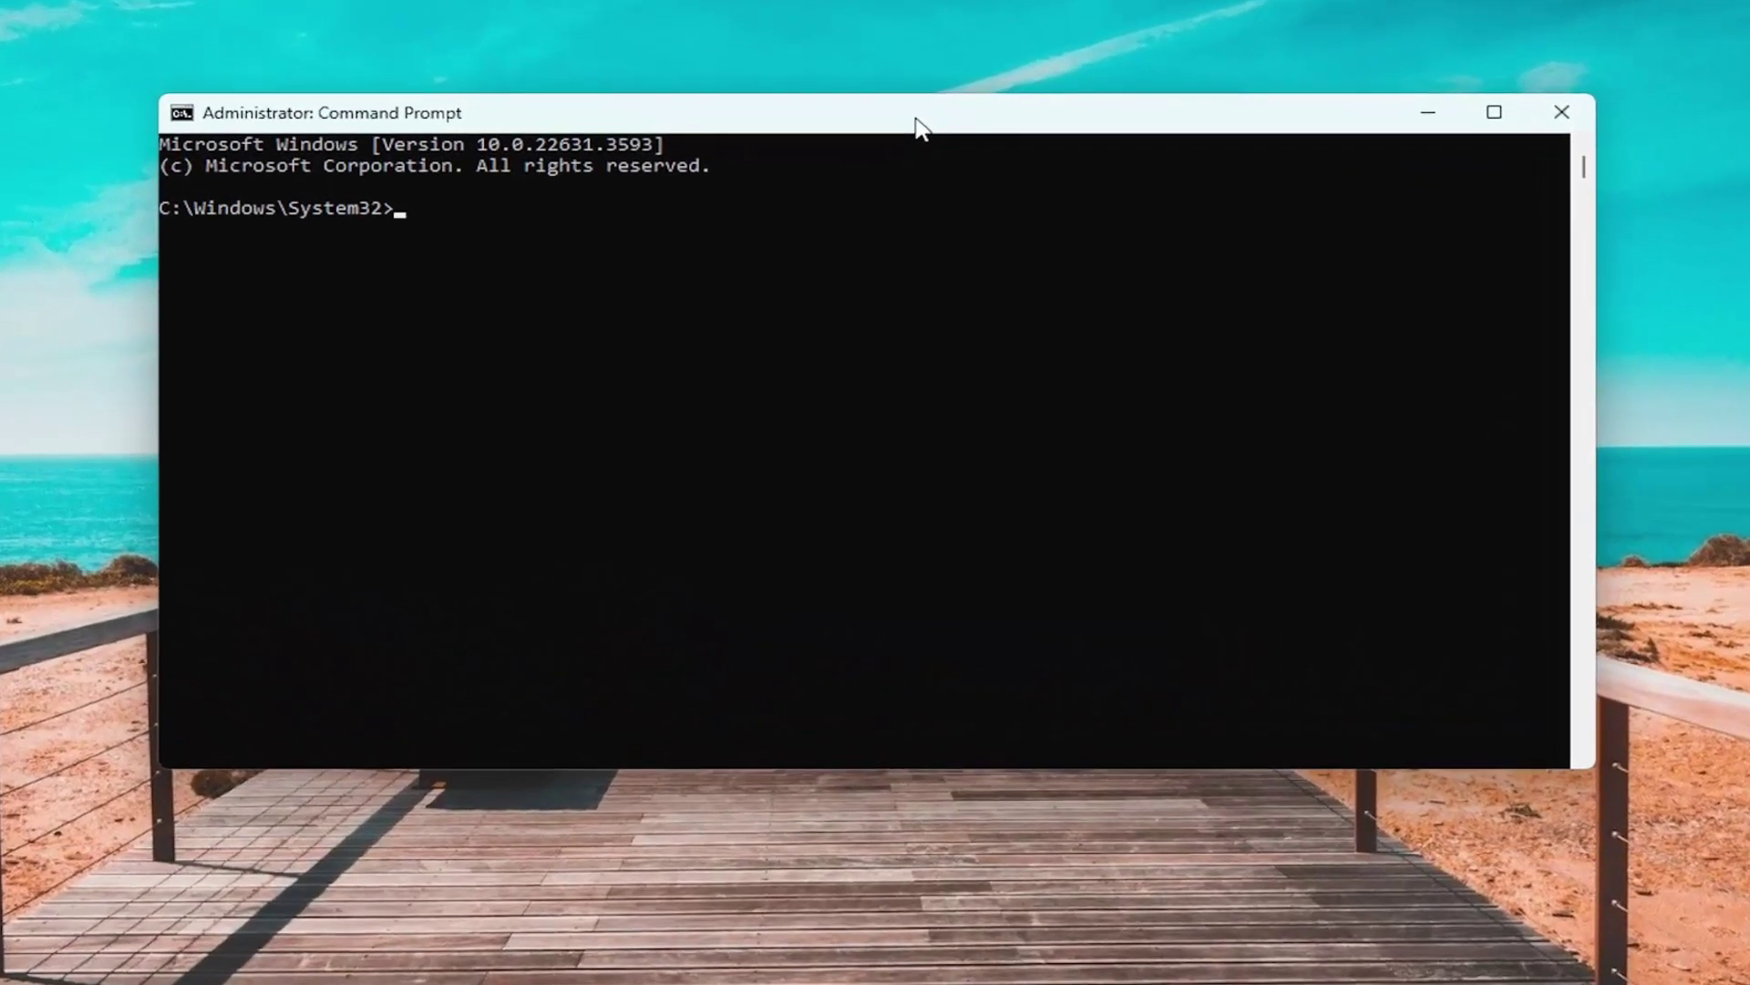
pyautogui.write('sfc ')
pyautogui.write('/scann')
pyautogui.write('ow')
# Run sfc /scannow and wait for verification to reach 100% with no integrity violations.
pyautogui.press('Return')
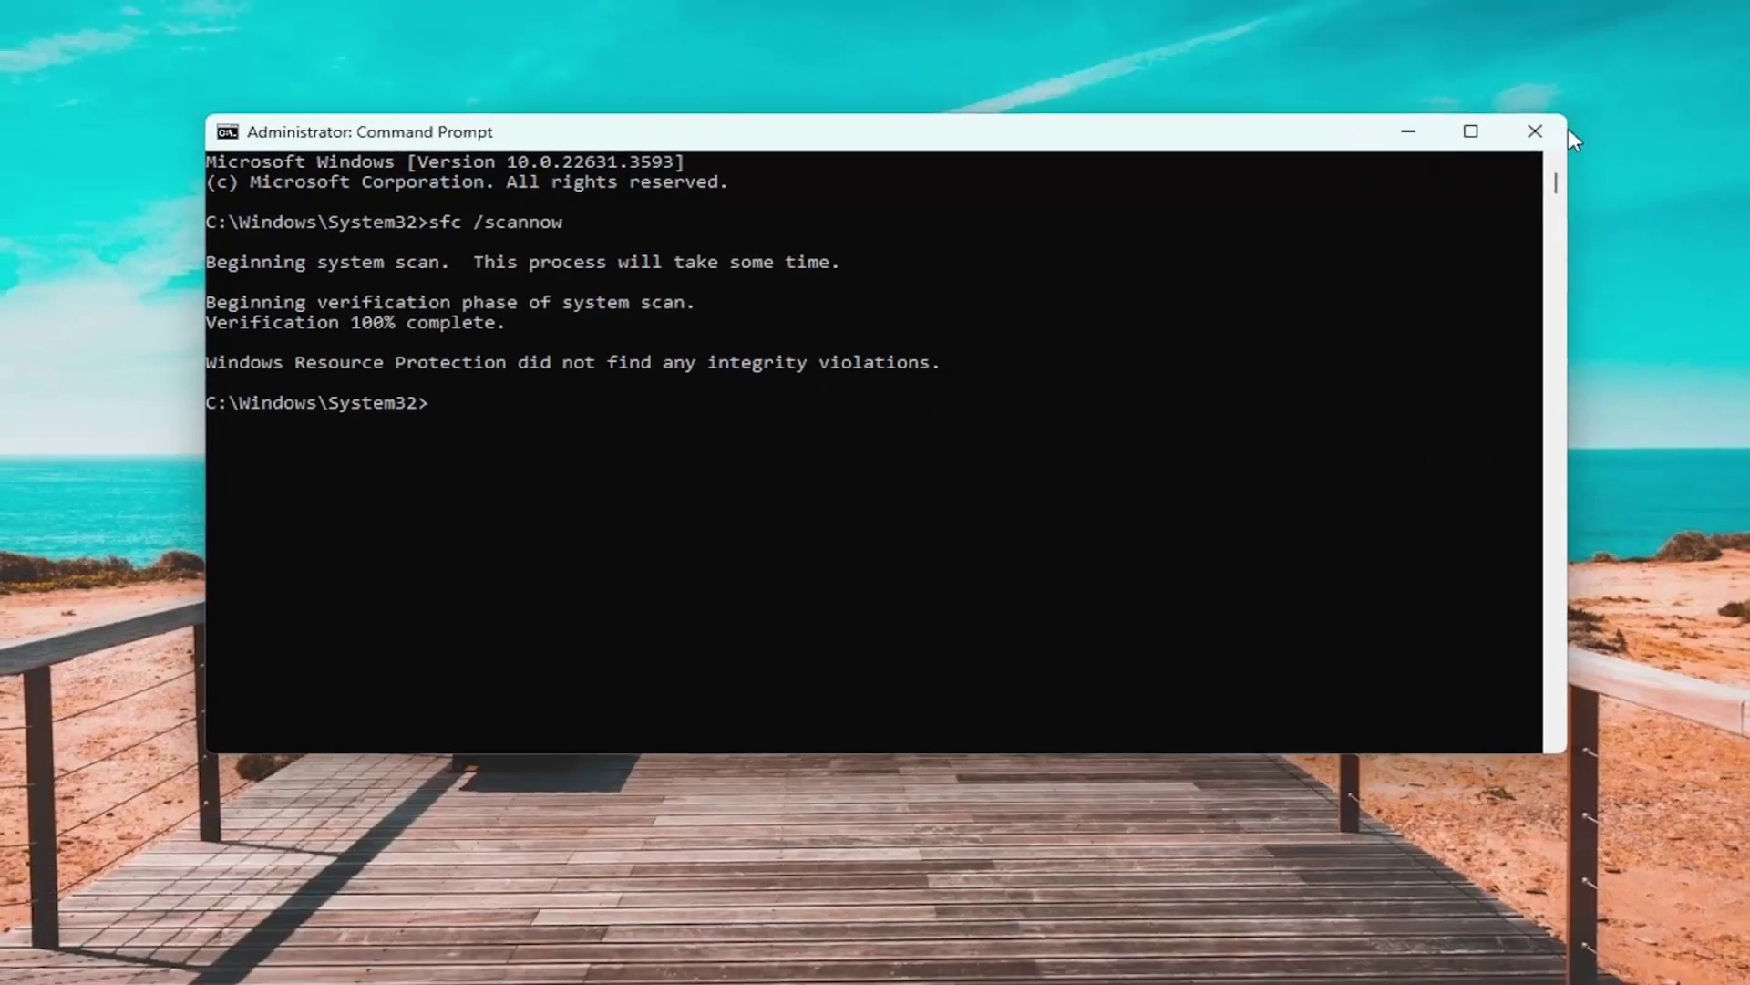
# Close the administrator Command Prompt and bring up the Start button's power user menu.
pyautogui.click(1535, 131)
pyautogui.rightClick(39, 958)
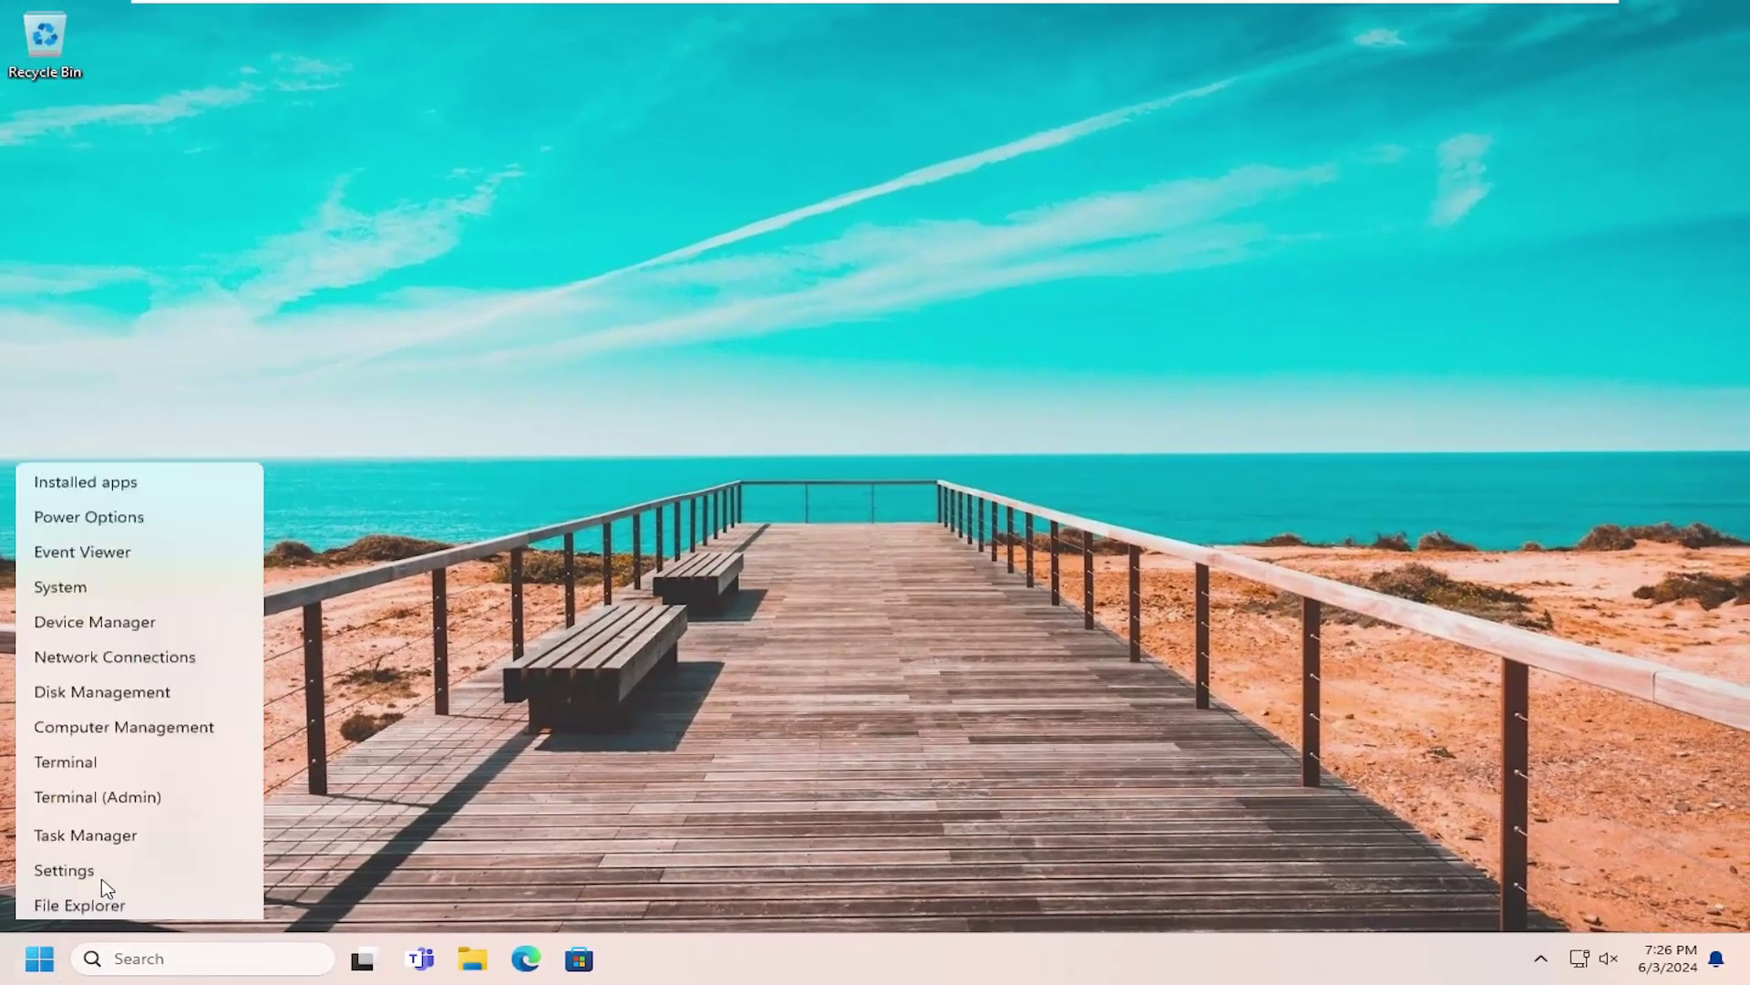